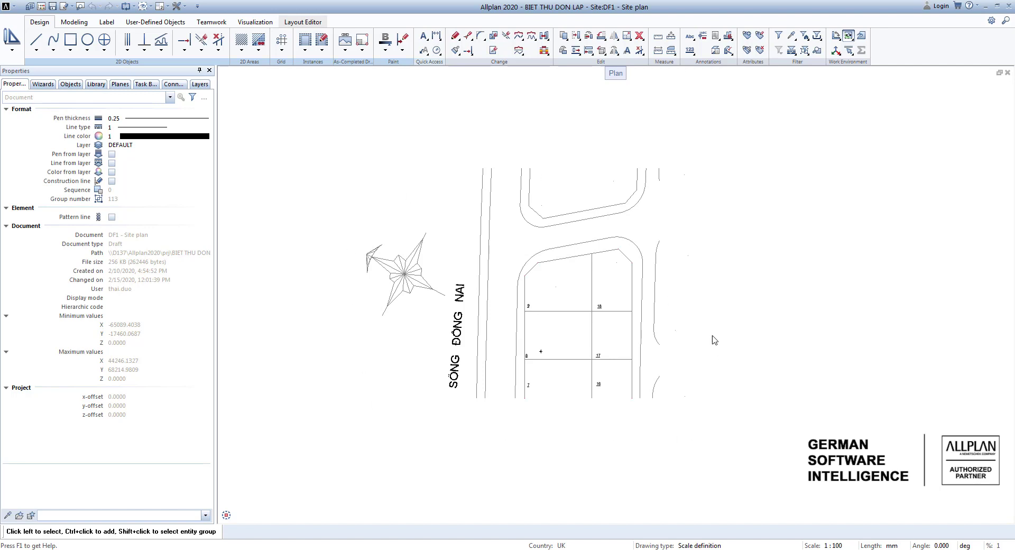
Make the Luoi truc drawing file current and keep Site plan open as a passive reference file.
scroll(563, 354, up, 1)
scroll(564, 354, up, 1)
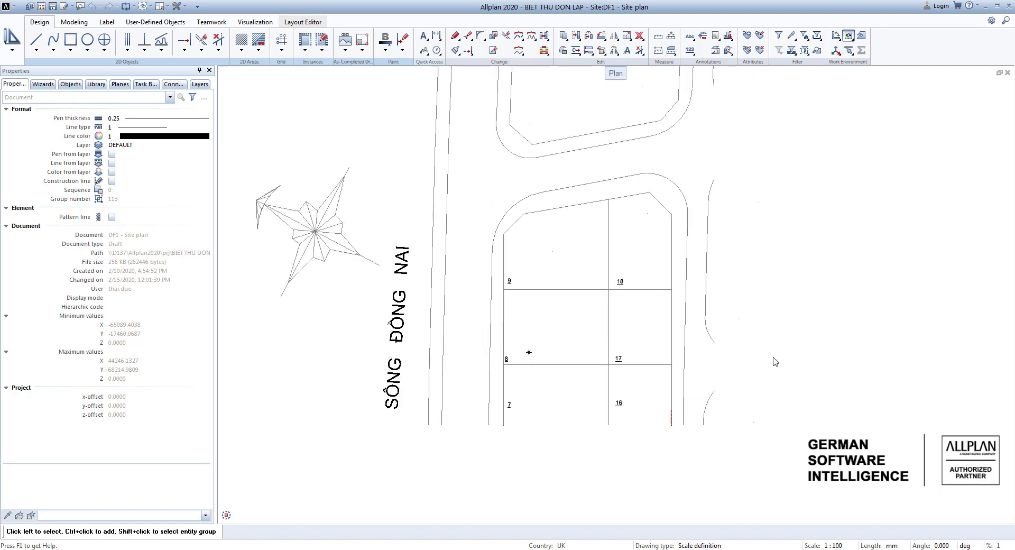
key(F2)
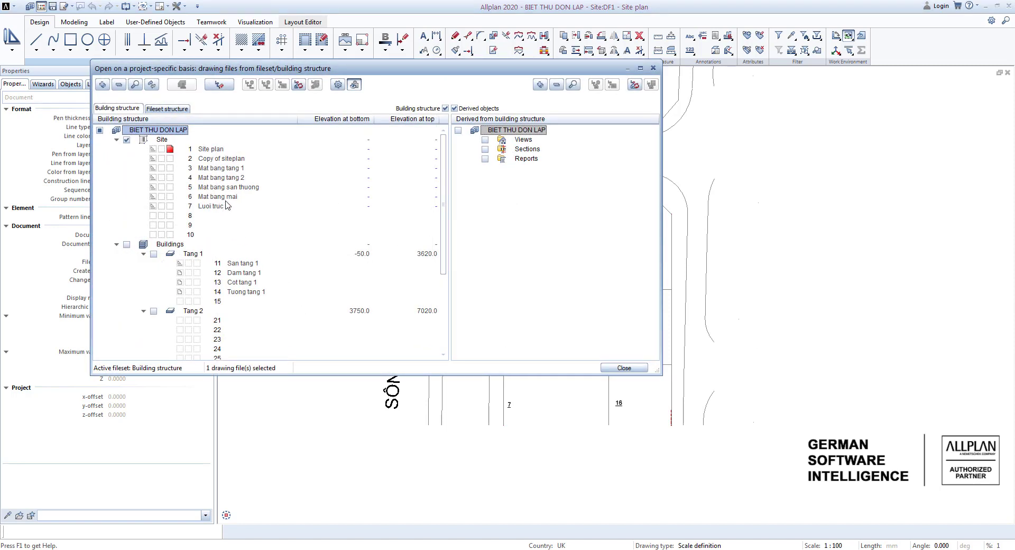
click(170, 206)
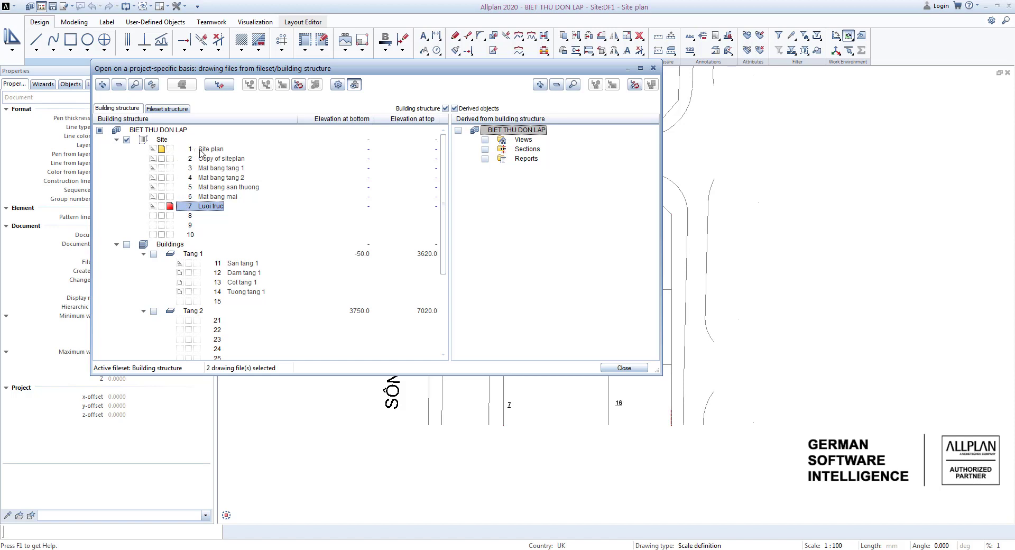
click(153, 150)
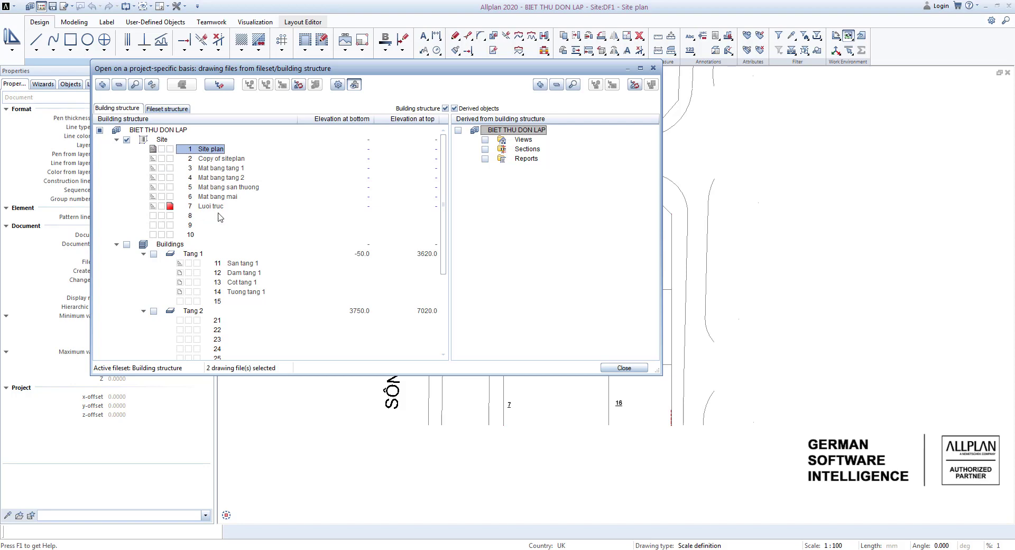
click(624, 367)
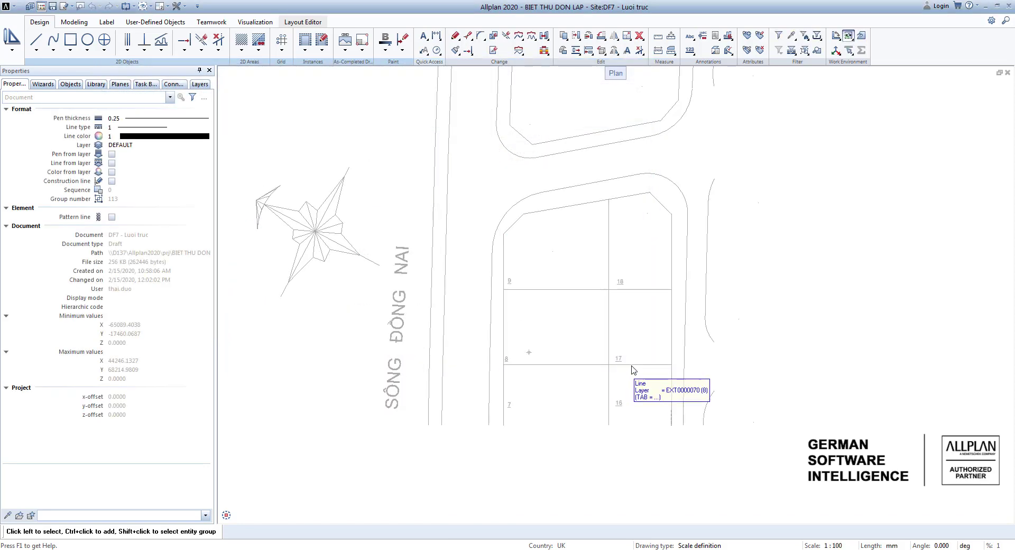
Start the Axis Grid command for a rectangular grid over the site plan.
scroll(539, 306, down, 4)
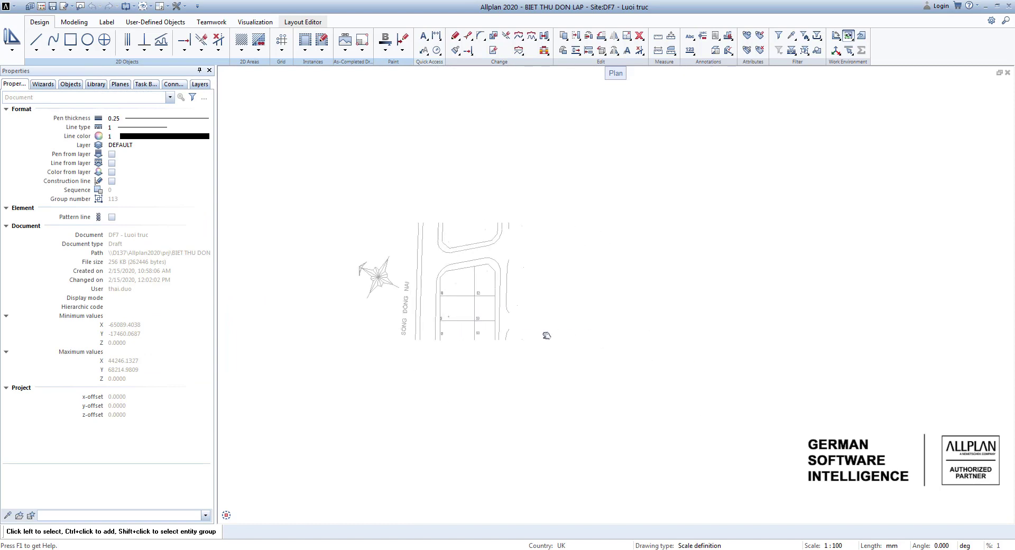
middle_drag(443, 313, 469, 315)
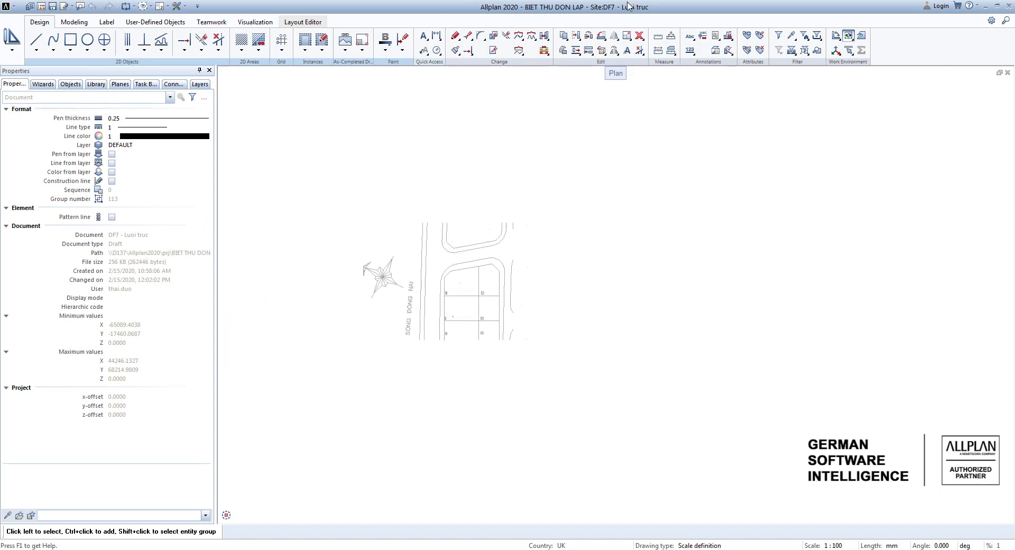
scroll(492, 329, up, 5)
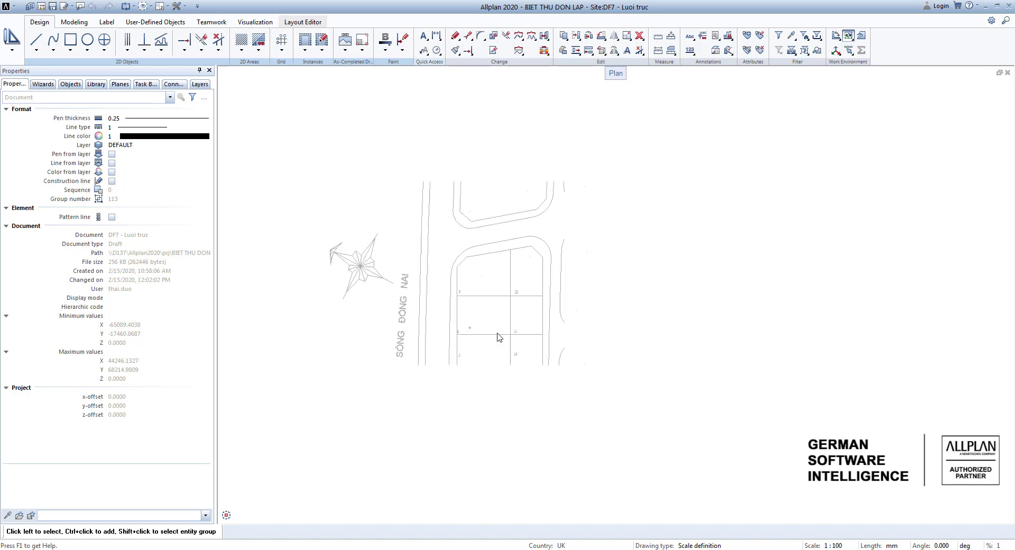
middle_drag(492, 329, 565, 318)
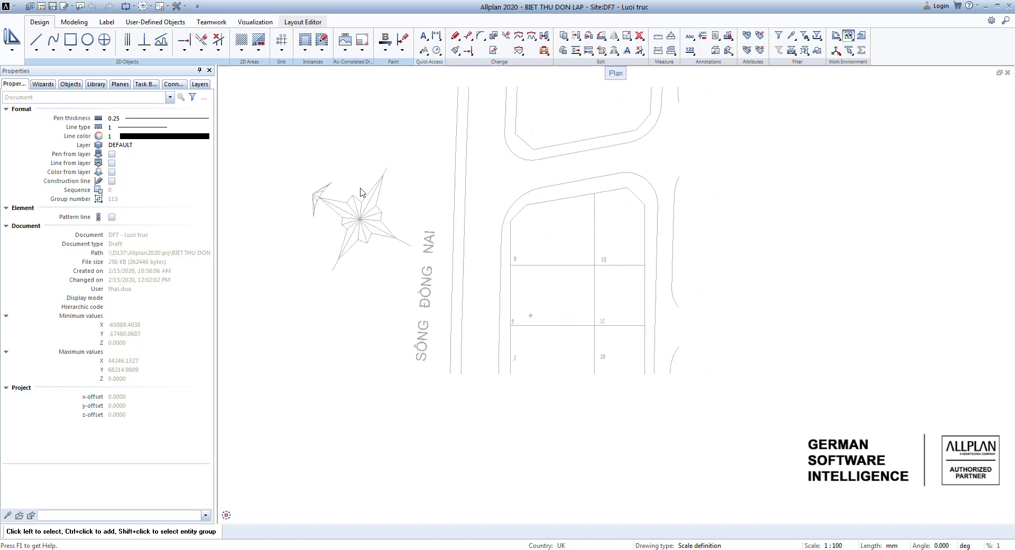
click(283, 51)
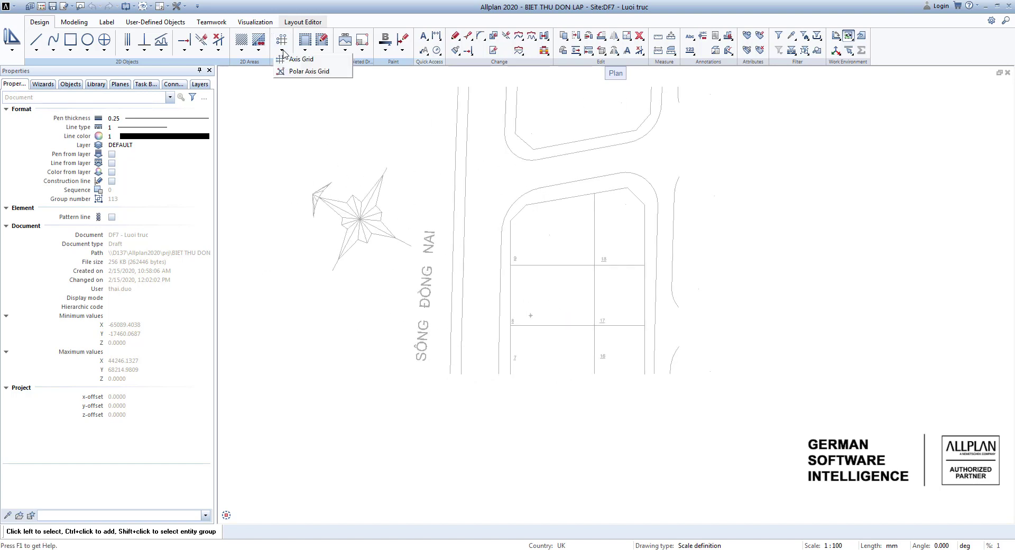
click(315, 61)
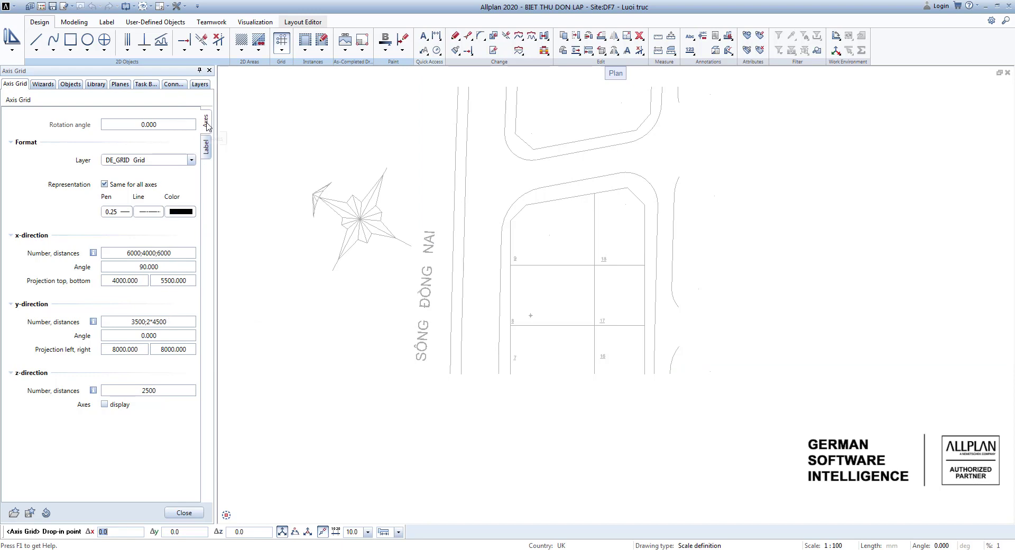
Examine the grid's axis and label settings, including the rotation angle and available layers.
click(206, 146)
click(207, 121)
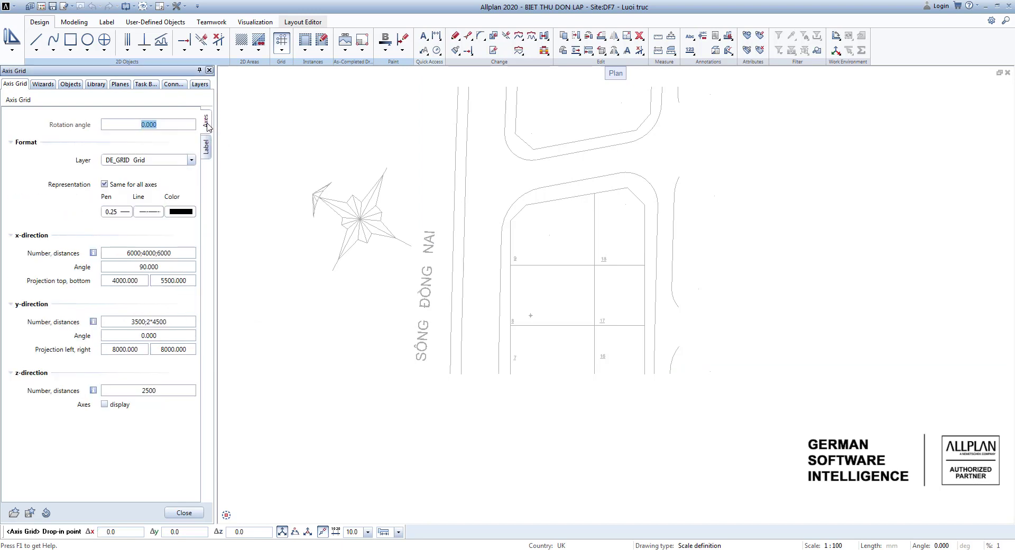
click(207, 149)
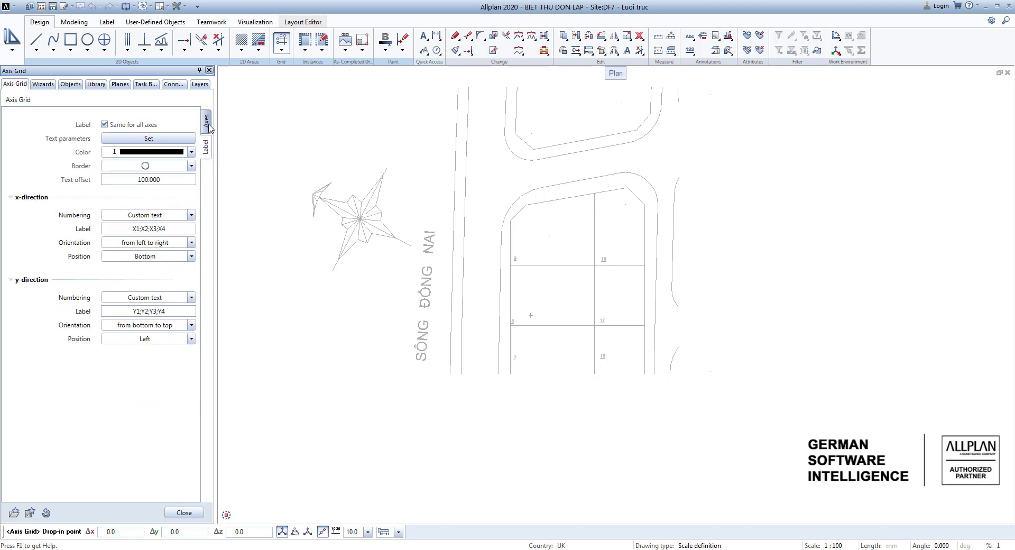
click(206, 121)
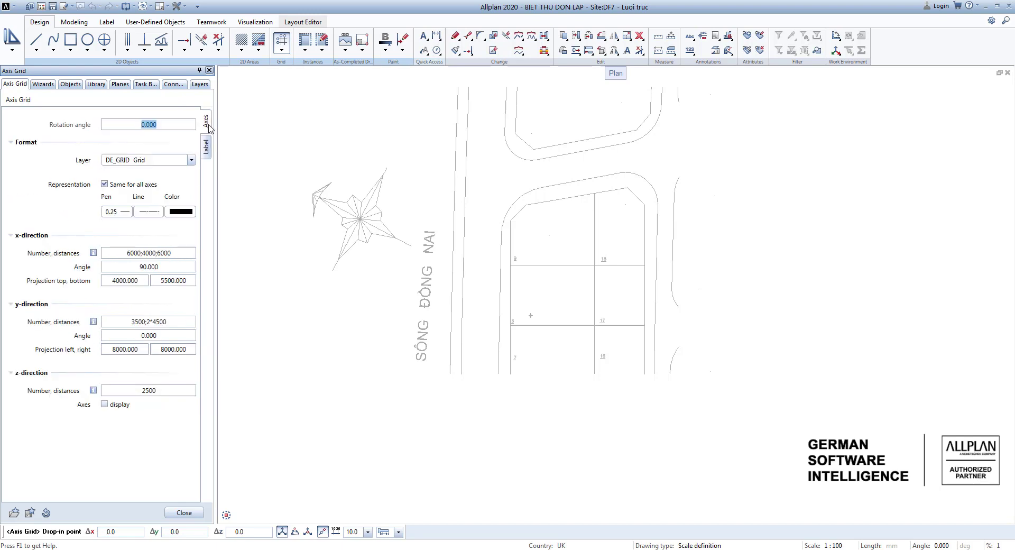
click(152, 125)
double_click(151, 126)
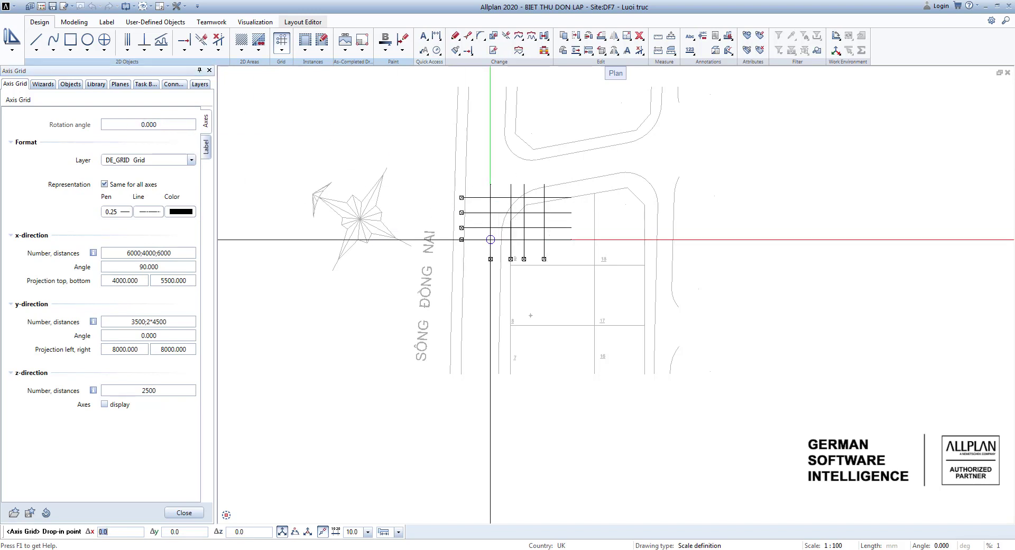
scroll(377, 342, up, 1)
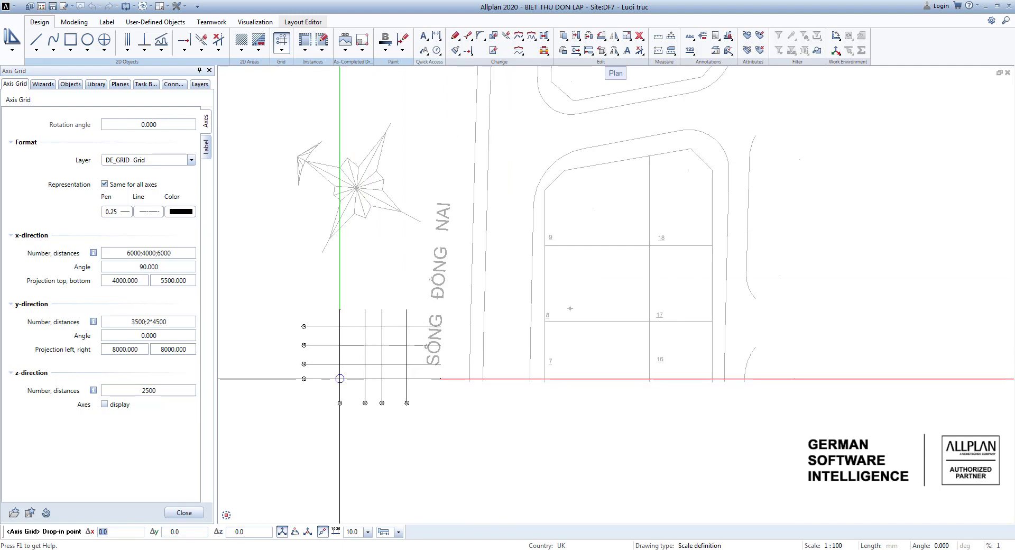
click(191, 160)
click(191, 163)
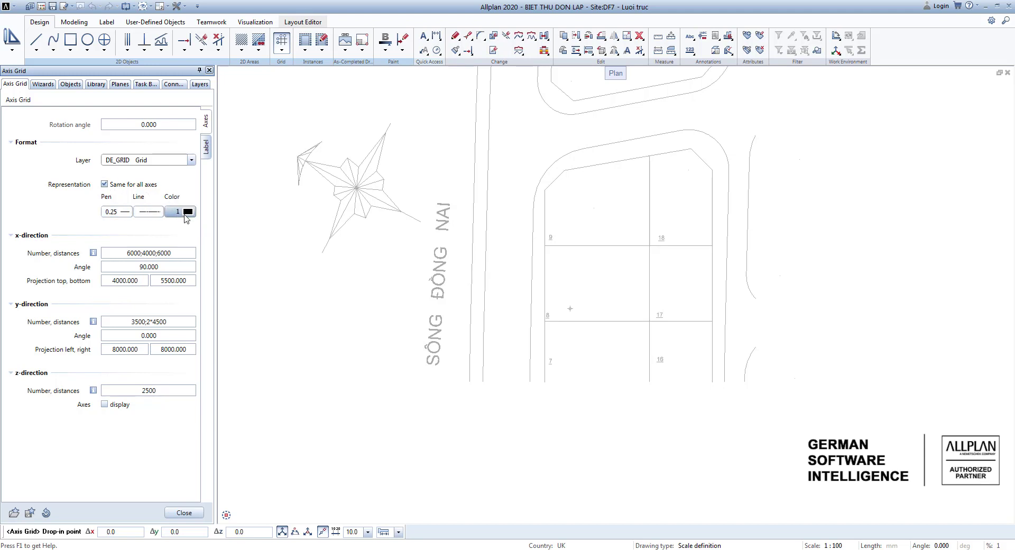
Try entering the x-direction axis distances as 1*6000;4000;6000.
scroll(131, 237, up, 3)
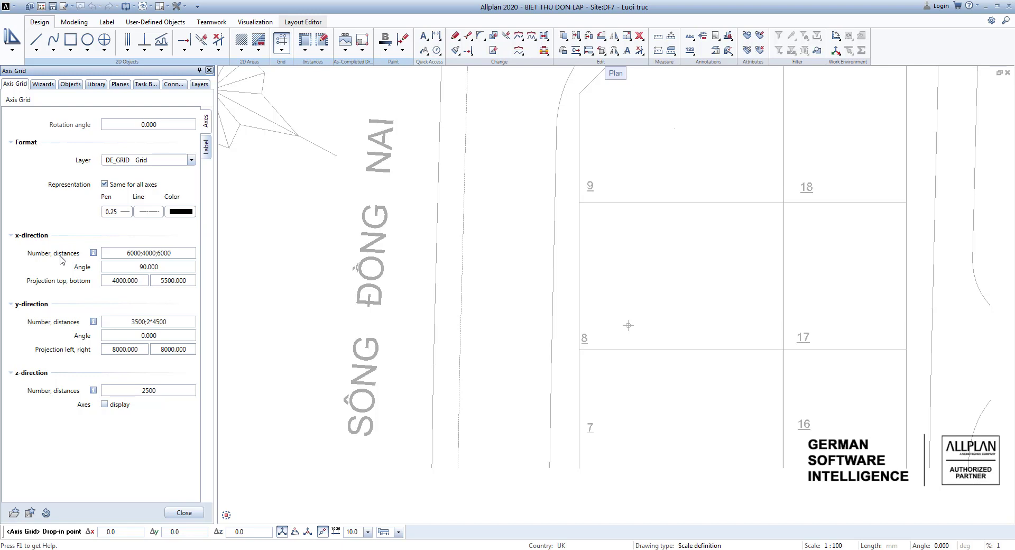
click(127, 253)
click(127, 253)
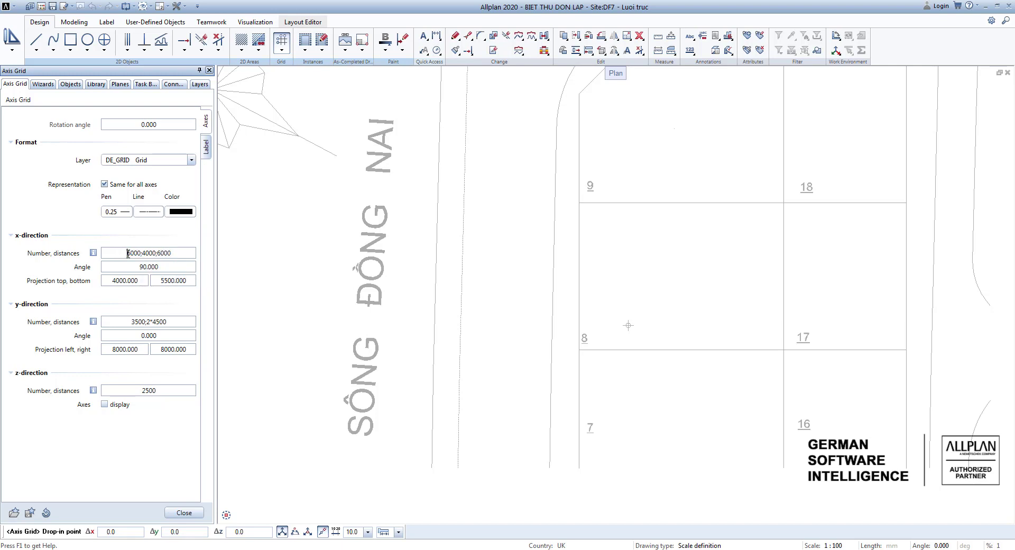
text(1*)
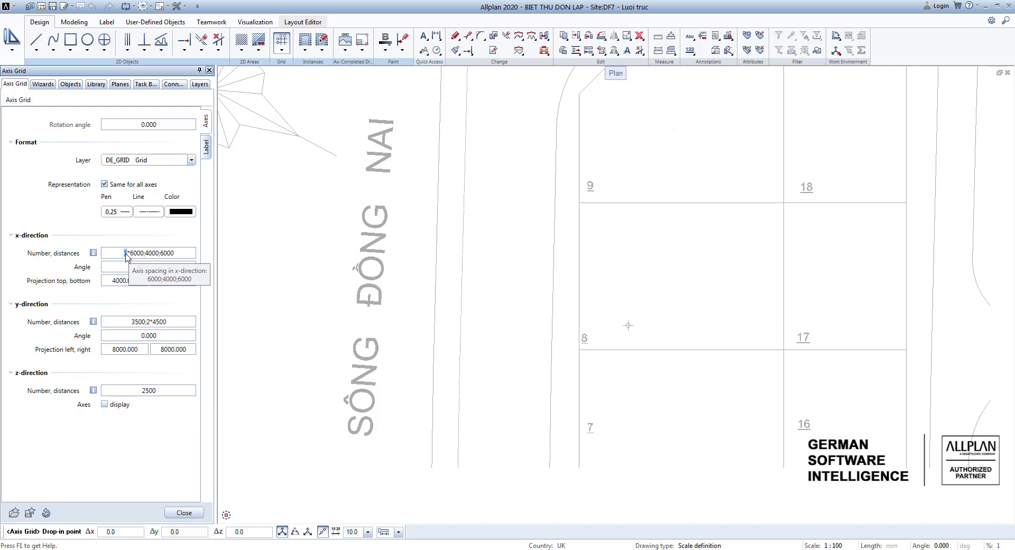
click(124, 266)
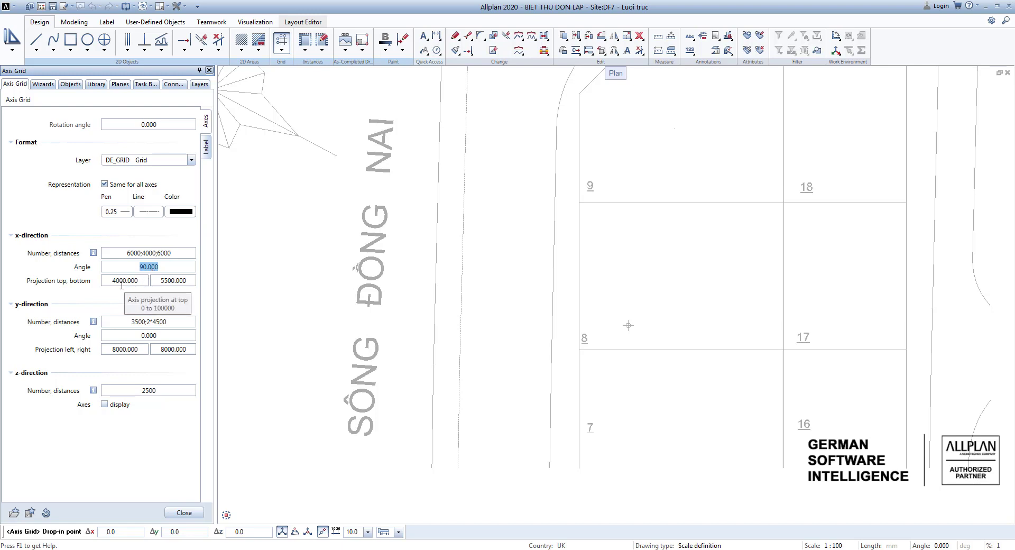
Examine the grid label settings, including text offset and the x-direction numbering, label text and position options.
scroll(118, 291, down, 1)
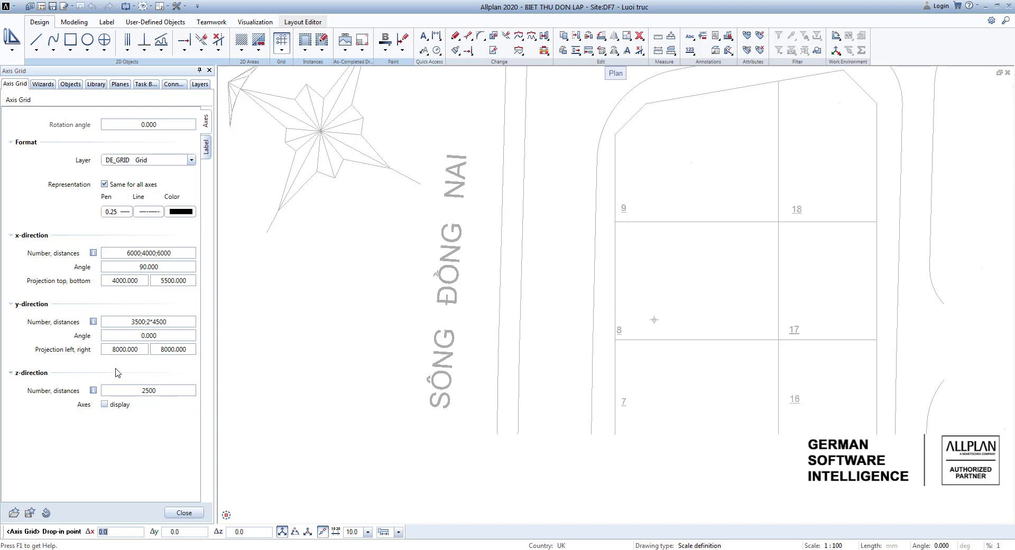
click(207, 149)
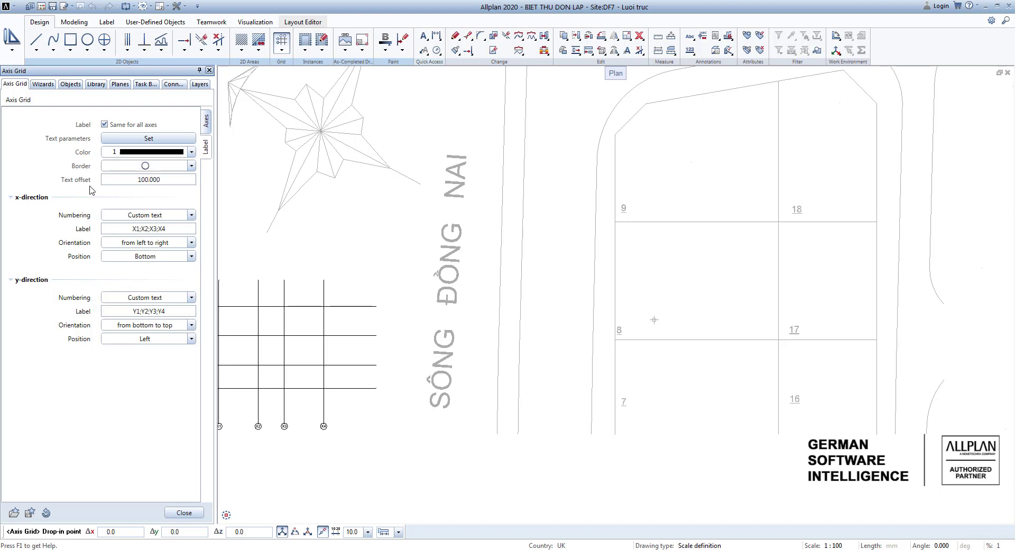
drag(135, 181, 166, 184)
scroll(451, 248, down, 1)
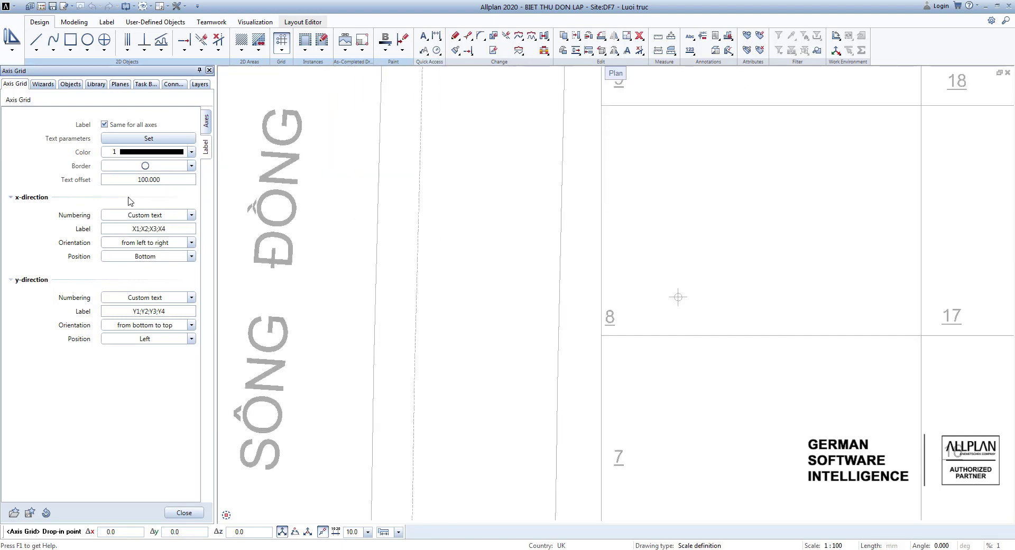
click(191, 214)
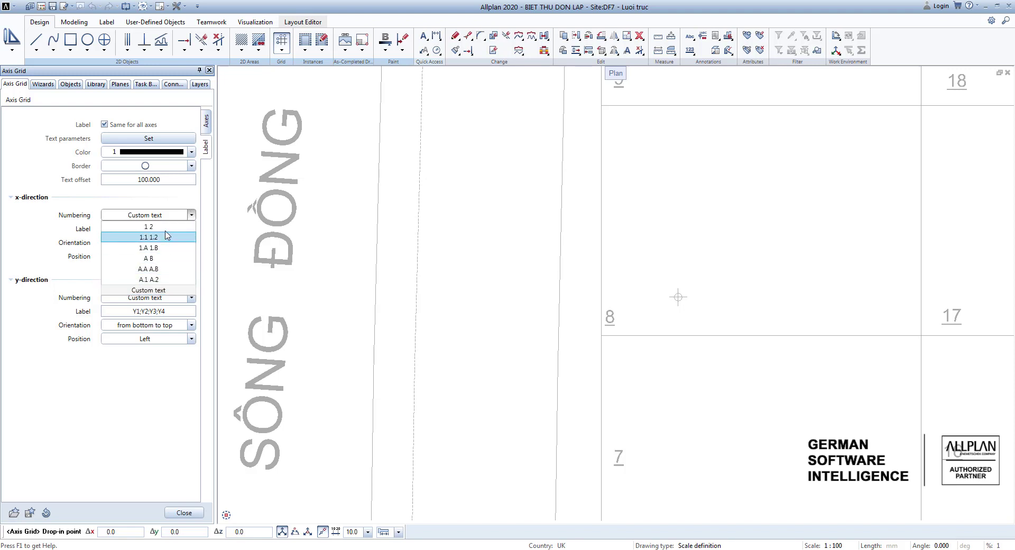
click(190, 214)
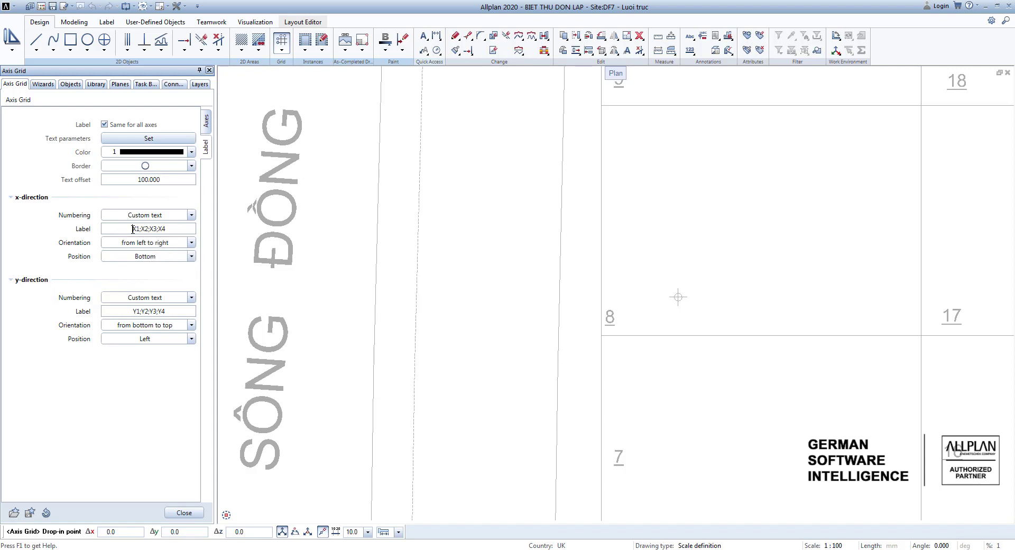
drag(131, 230, 173, 231)
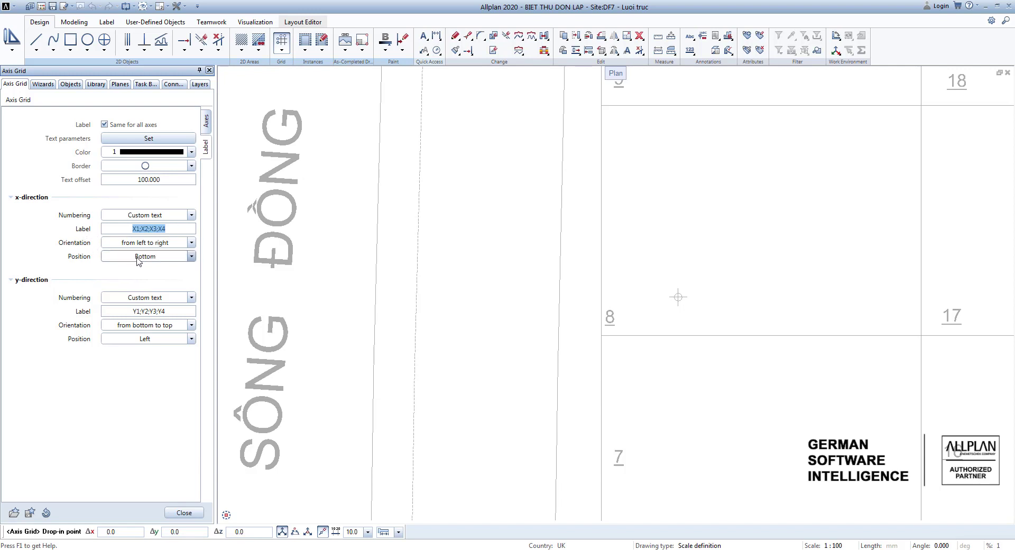
click(192, 257)
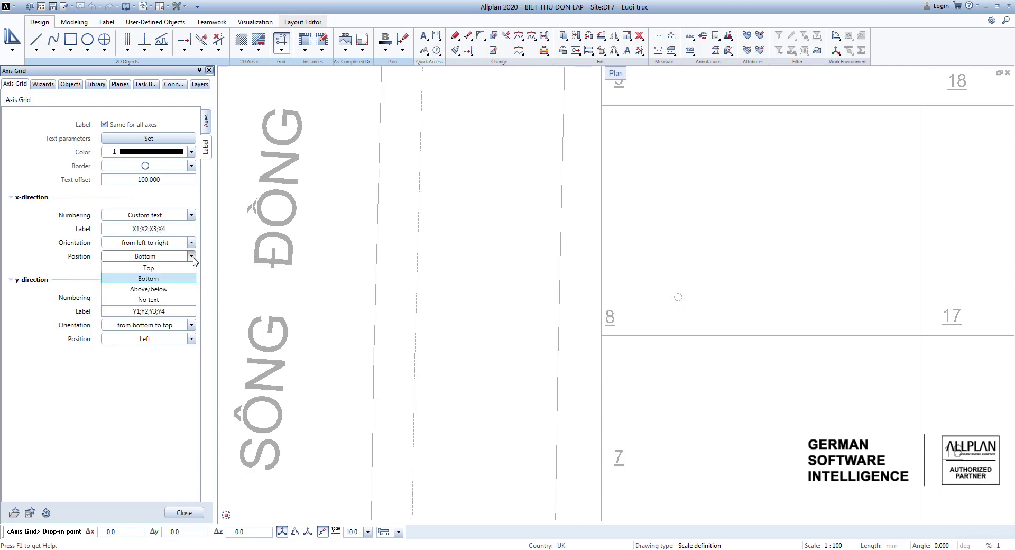
click(193, 257)
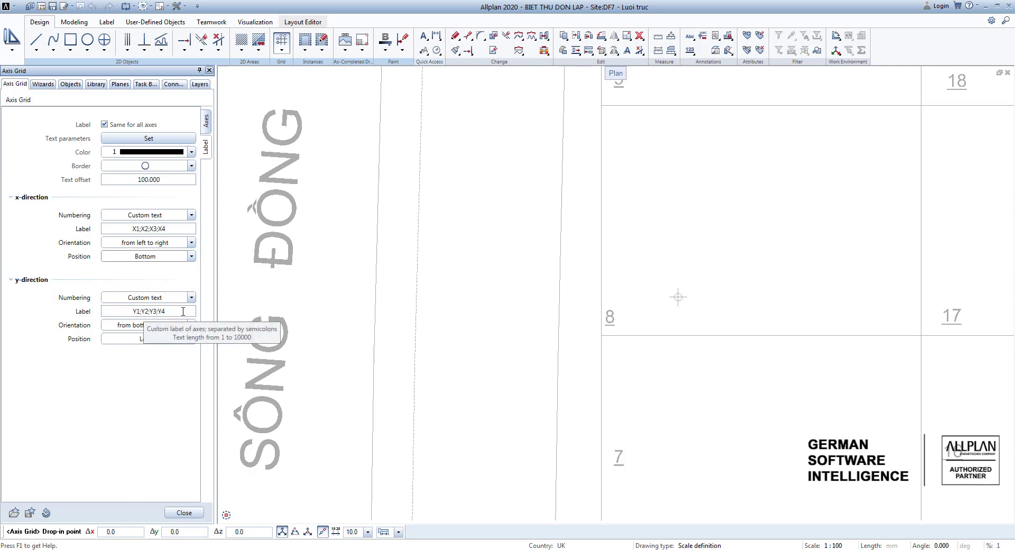
Place the axis grid inside plot 8 with axes X1 and Y1 crossing at the marked point near the plot's lower-left corner.
scroll(256, 219, down, 6)
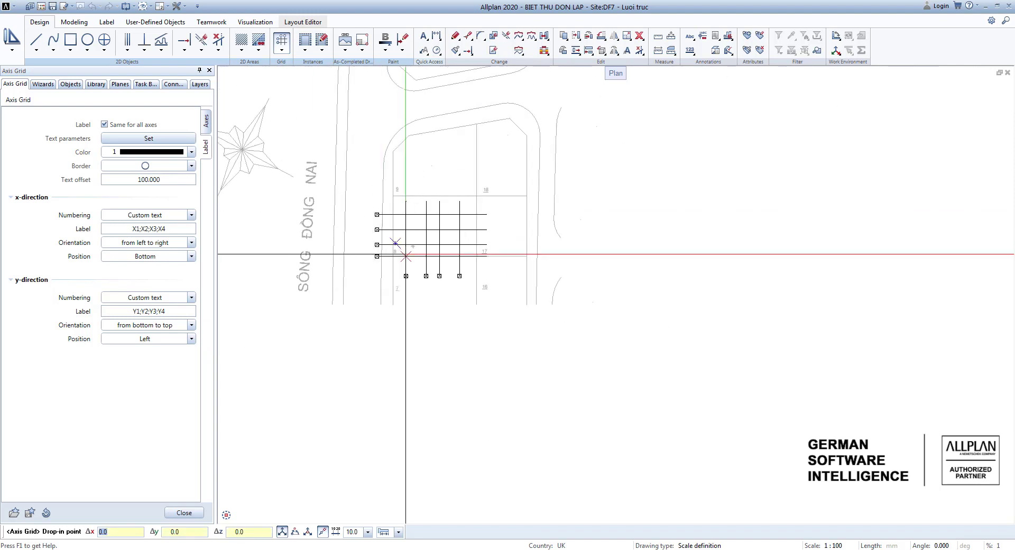
scroll(409, 253, up, 4)
scroll(417, 233, up, 3)
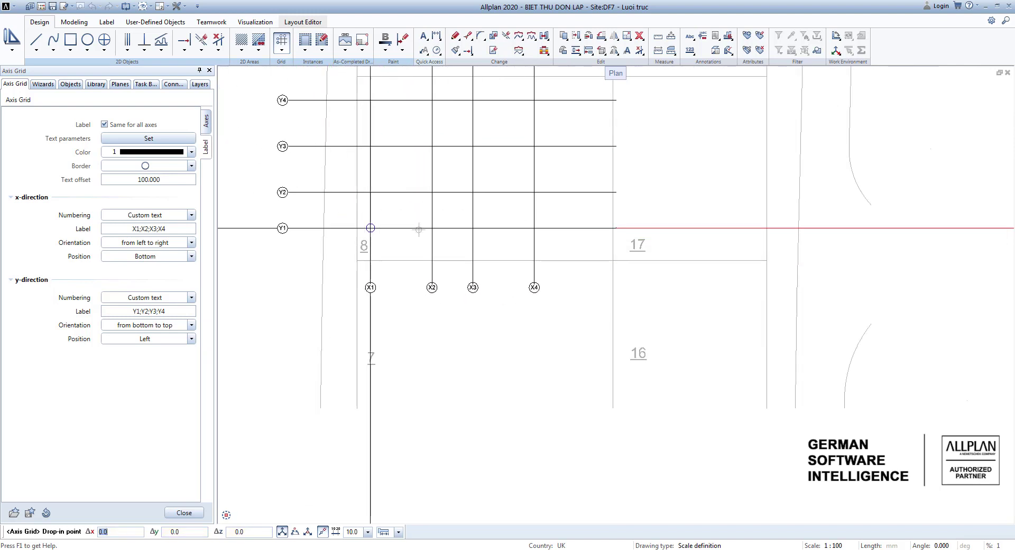
scroll(420, 228, up, 2)
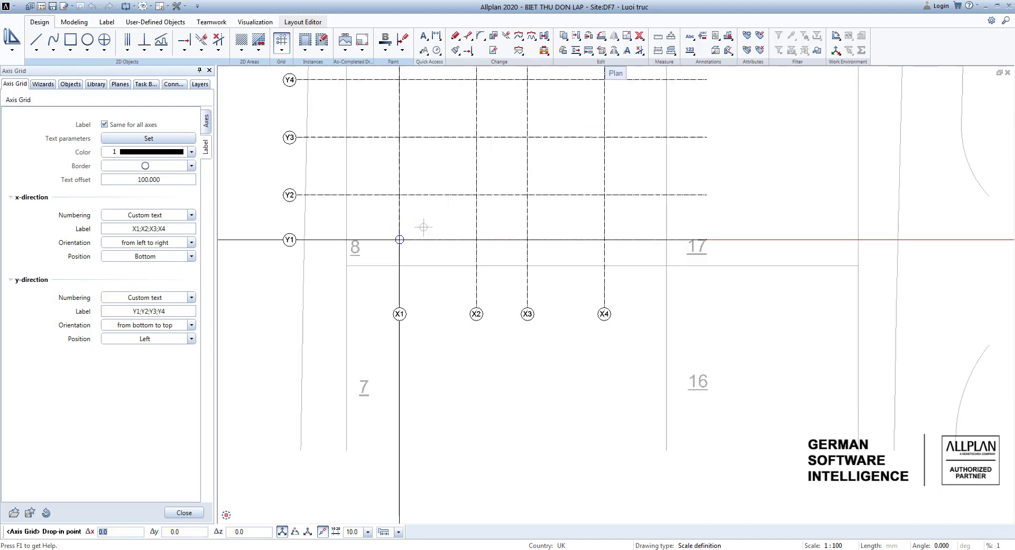
scroll(424, 225, up, 1)
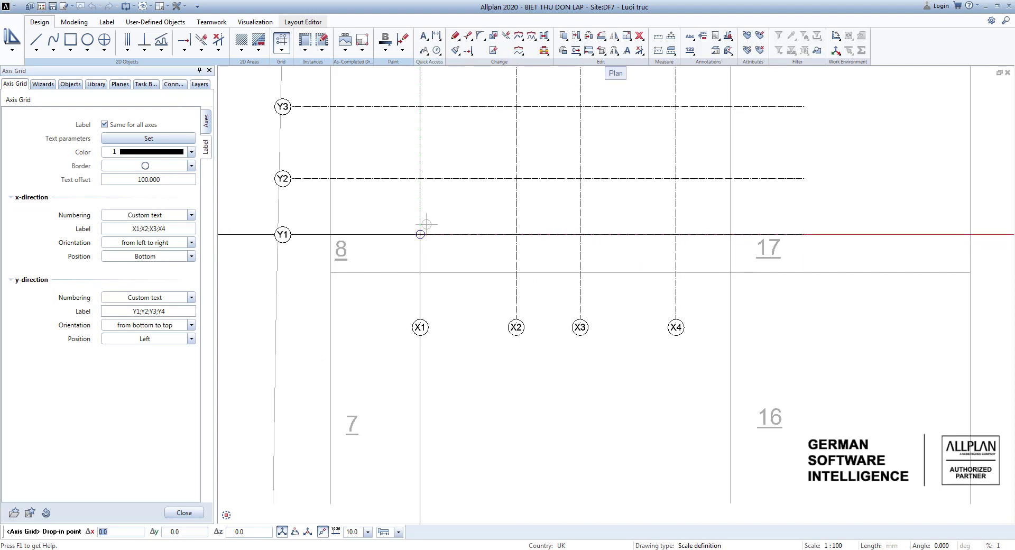
scroll(420, 218, up, 3)
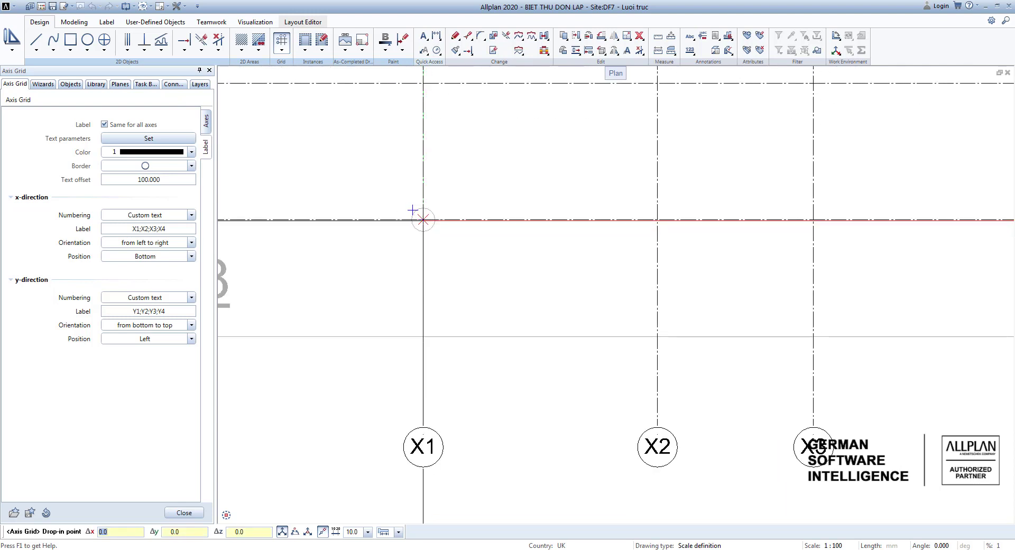
scroll(412, 211, down, 3)
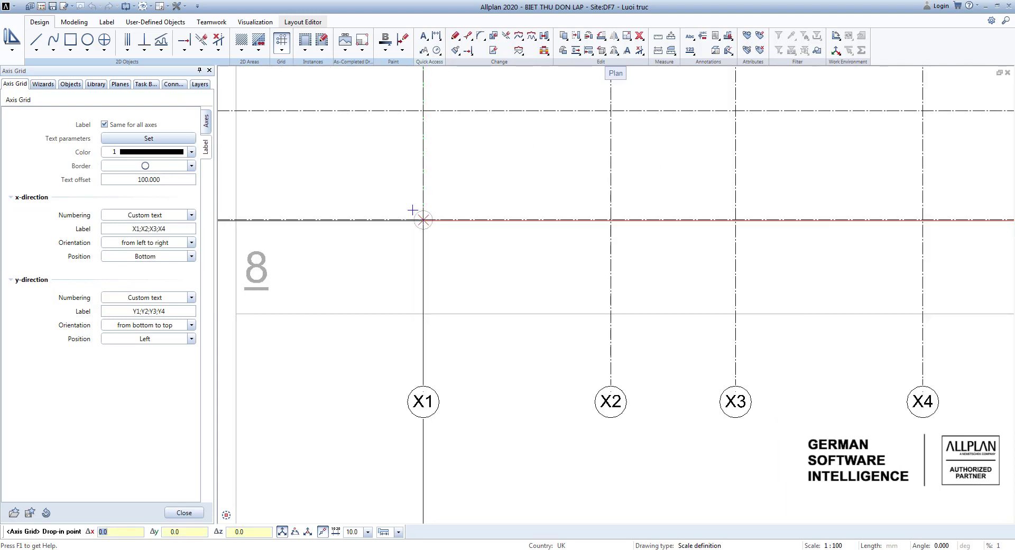
scroll(412, 210, up, 2)
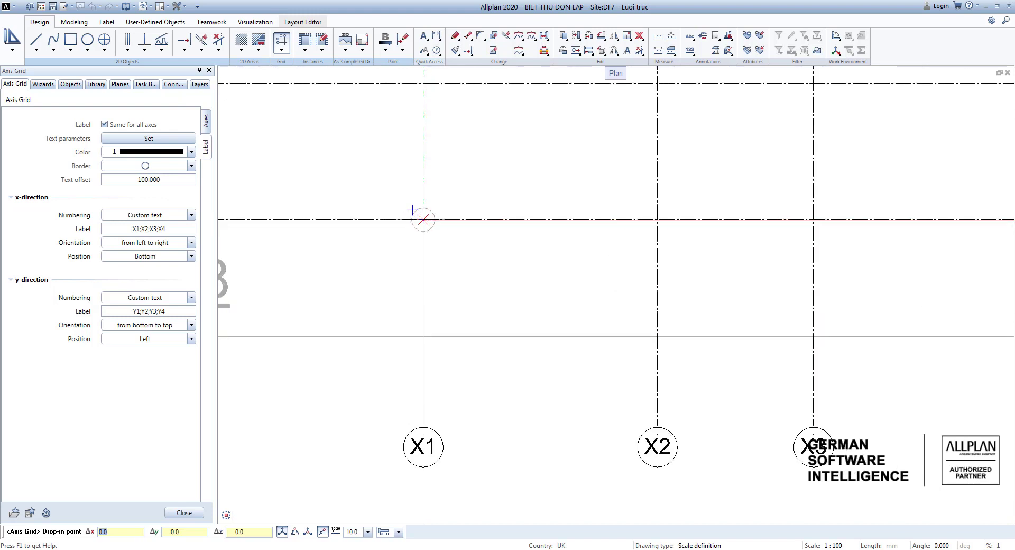
click(412, 210)
Review the placed axis grid's position and parameters on plot 8, and leave the grid command.
scroll(444, 255, down, 3)
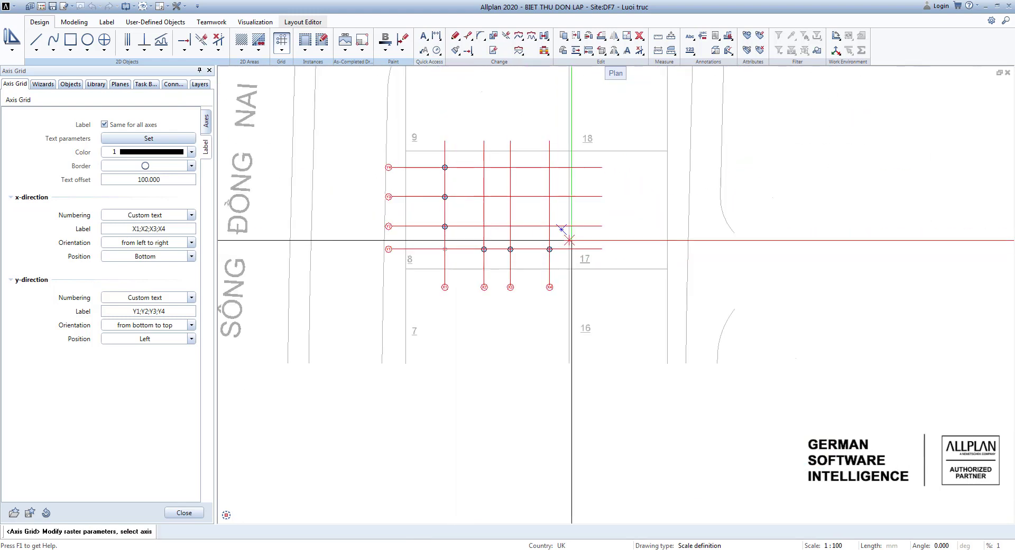
scroll(572, 239, up, 1)
middle_drag(499, 229, 544, 223)
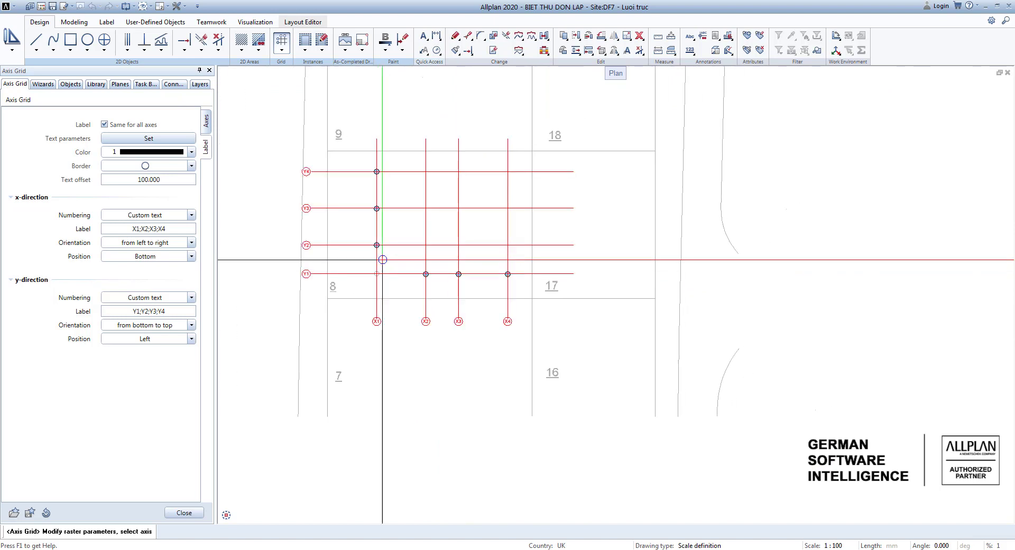
click(458, 244)
scroll(476, 275, up, 1)
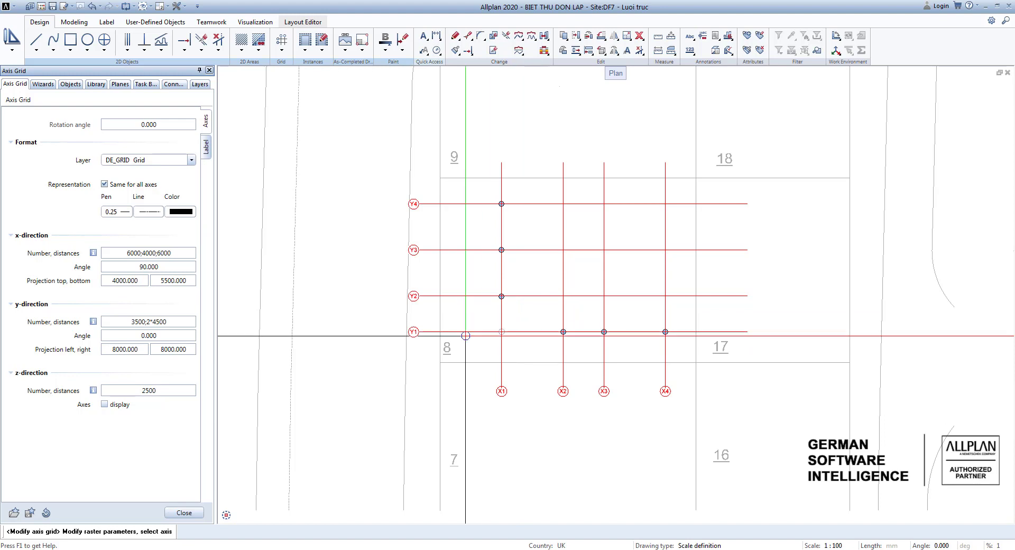
key(Escape)
key(Escape)
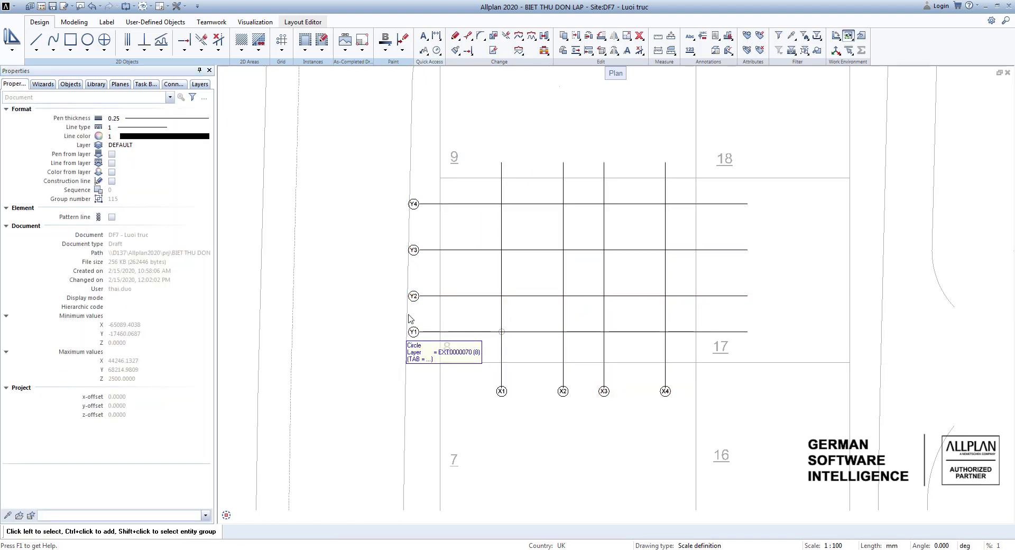
scroll(479, 280, down, 3)
middle_drag(568, 349, 501, 380)
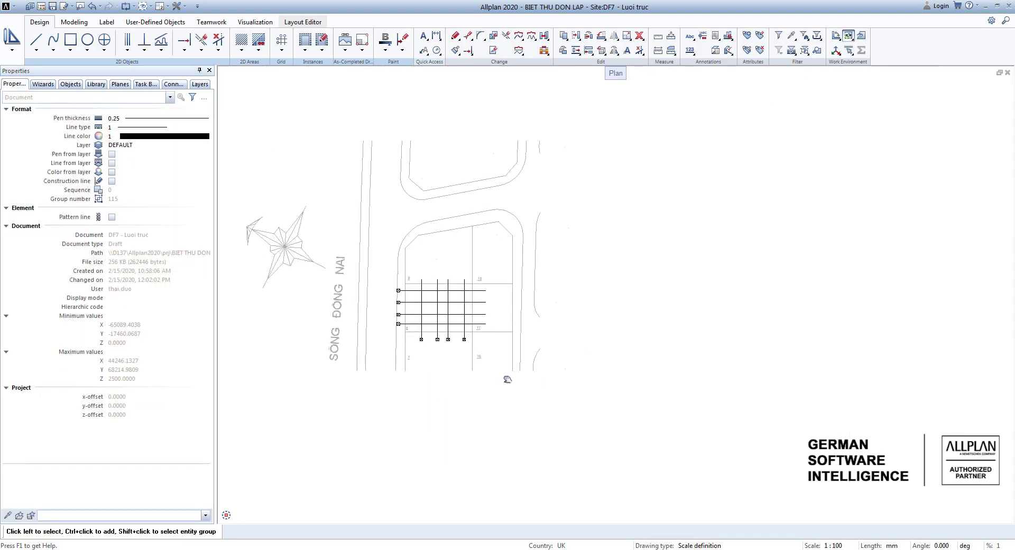
scroll(503, 376, down, 1)
middle_drag(571, 359, 648, 364)
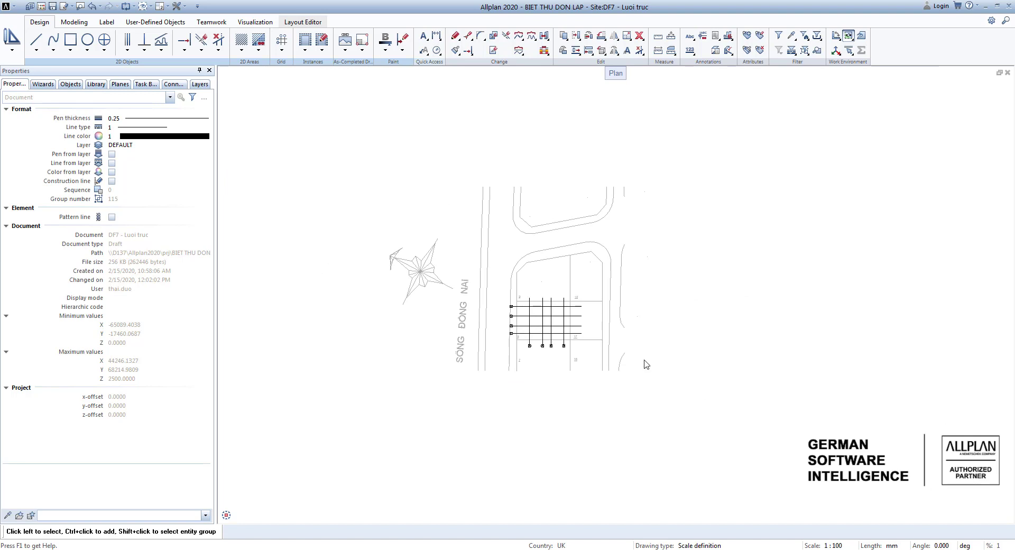
scroll(642, 367, up, 1)
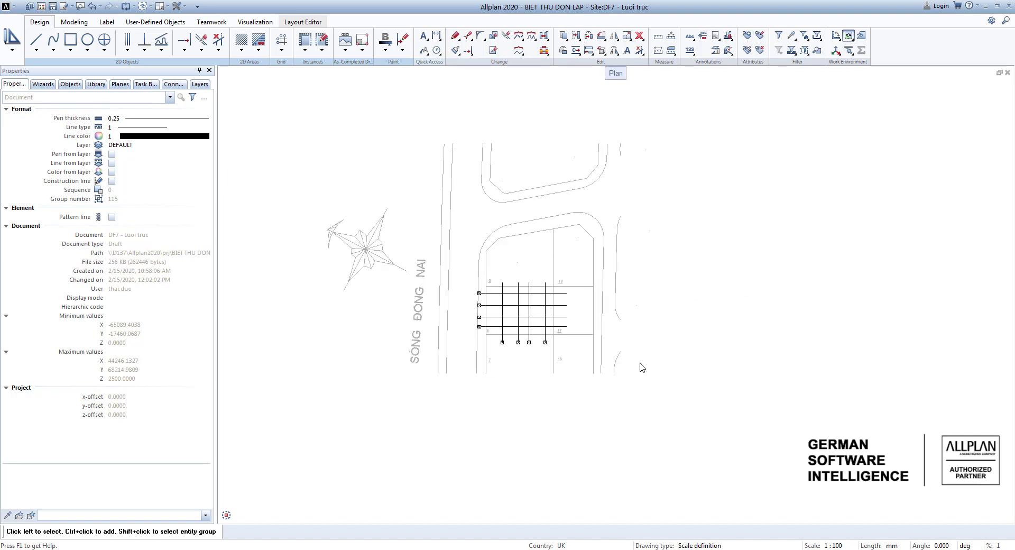